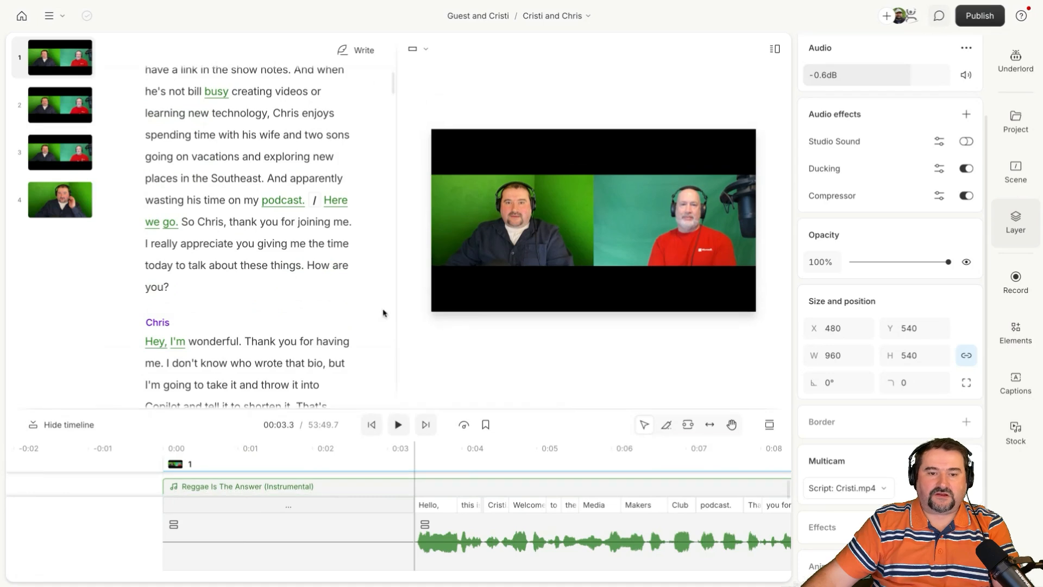
Add a marker titled "Starting the conversation" just before the script line "so you think there was anything in there"
scroll(211, 215, down, 6)
scroll(212, 215, down, 3)
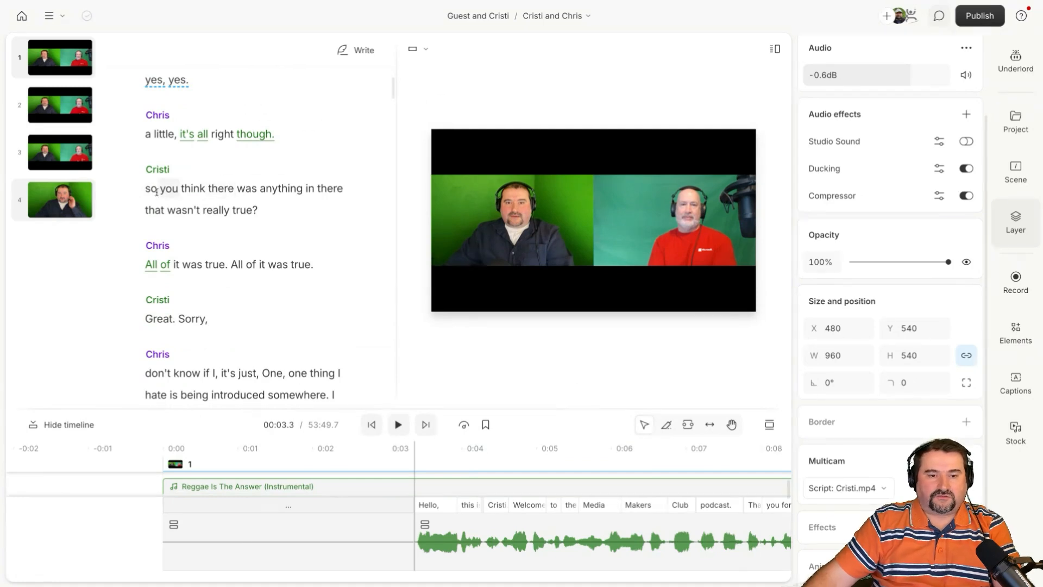
click(140, 190)
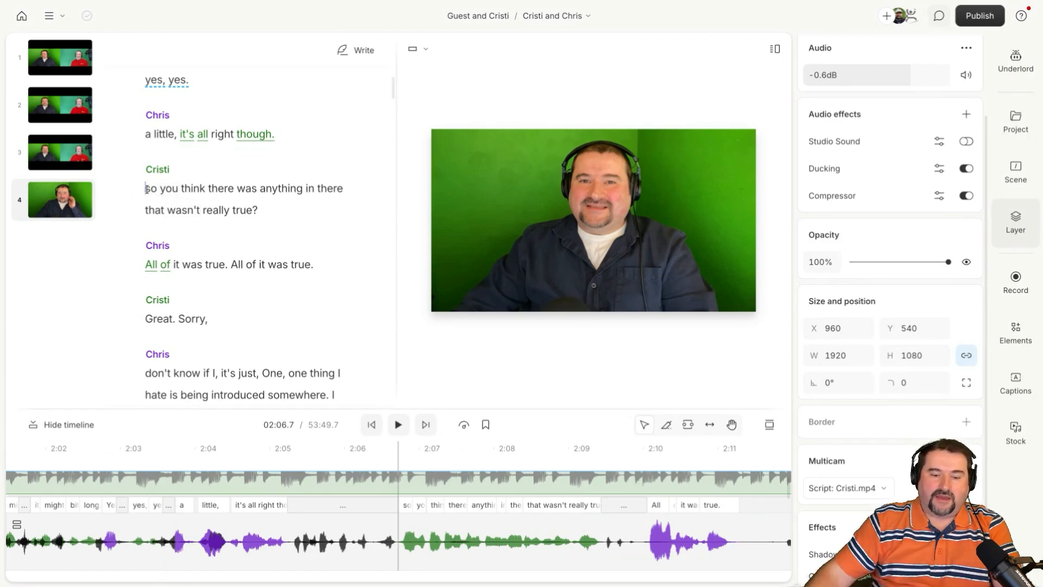
click(145, 188)
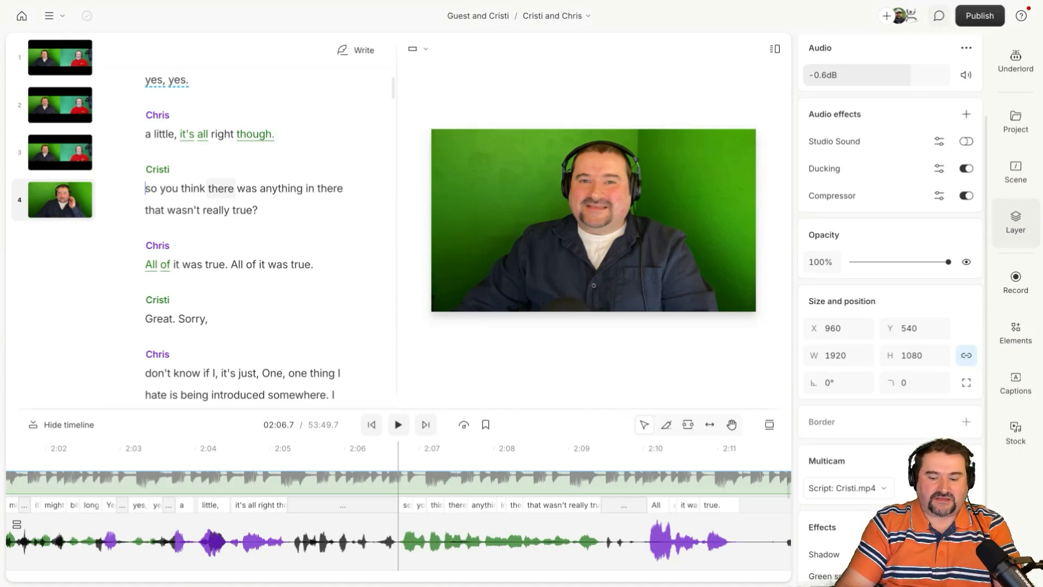
key(m)
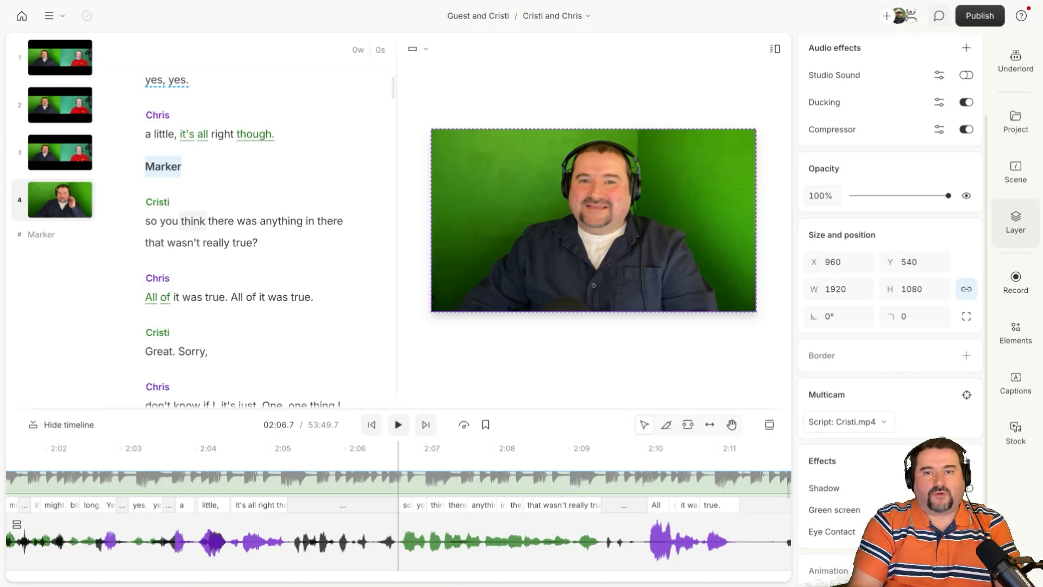
text(St)
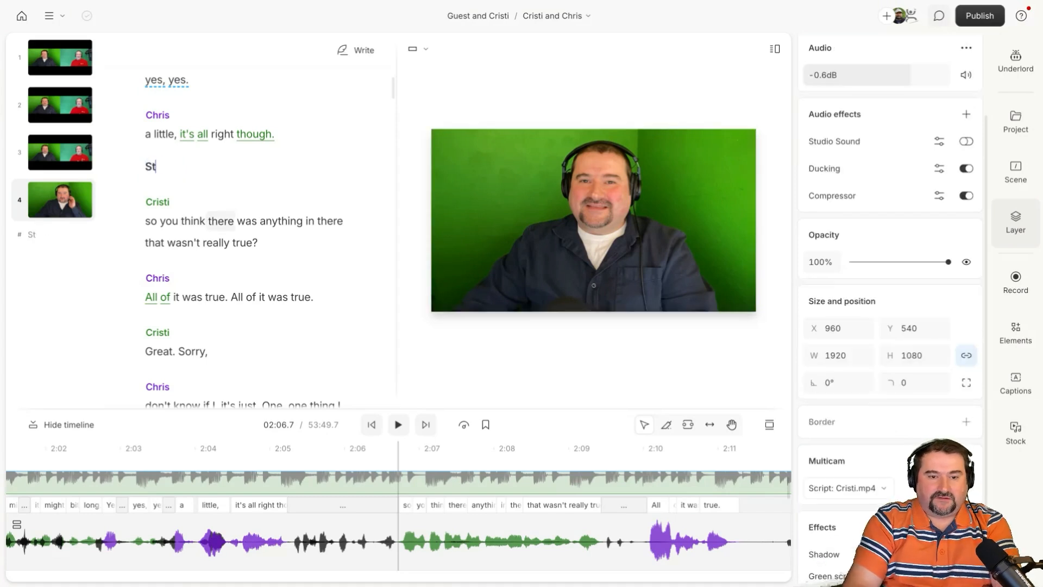
text(arting the conversation)
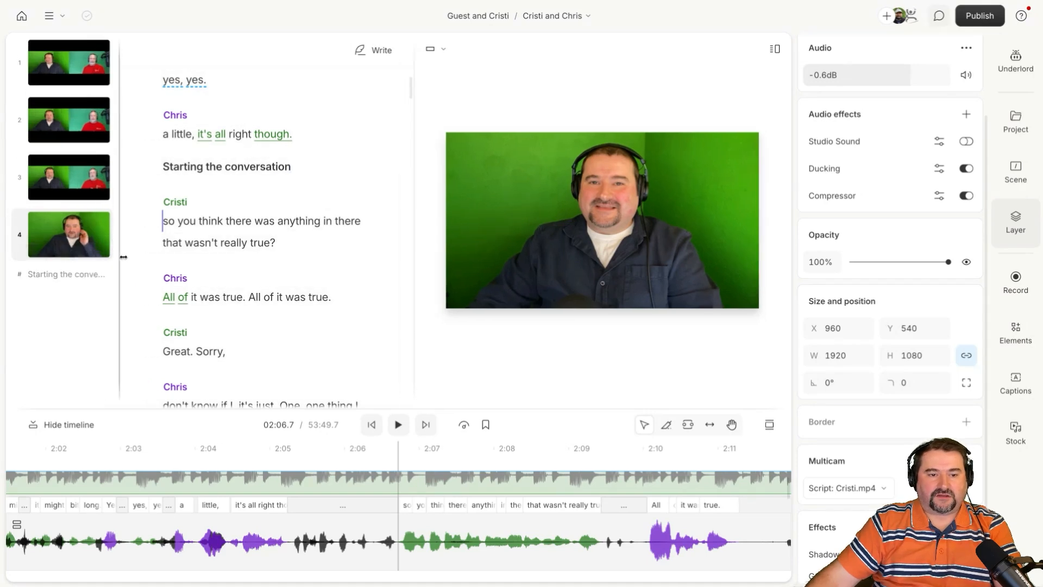
Jump to the marker at the start of the composition, then back to the "Starting the conversation" marker
click(79, 293)
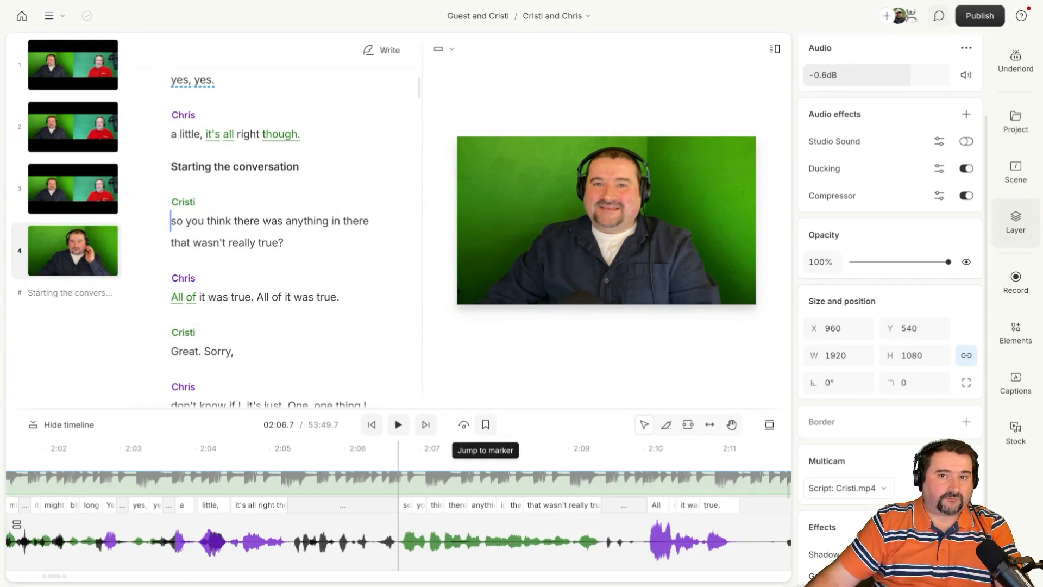
click(485, 425)
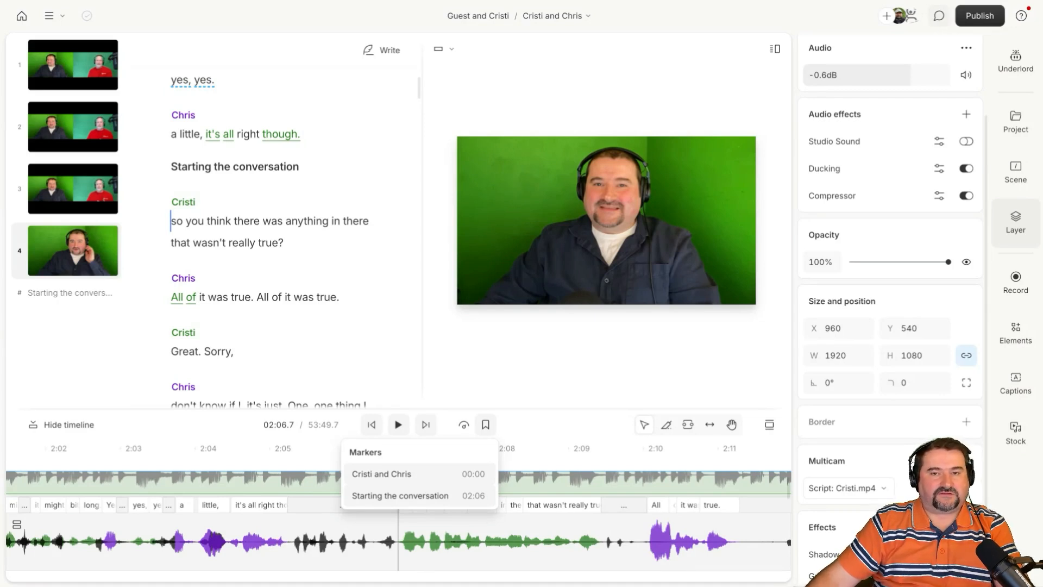
click(381, 474)
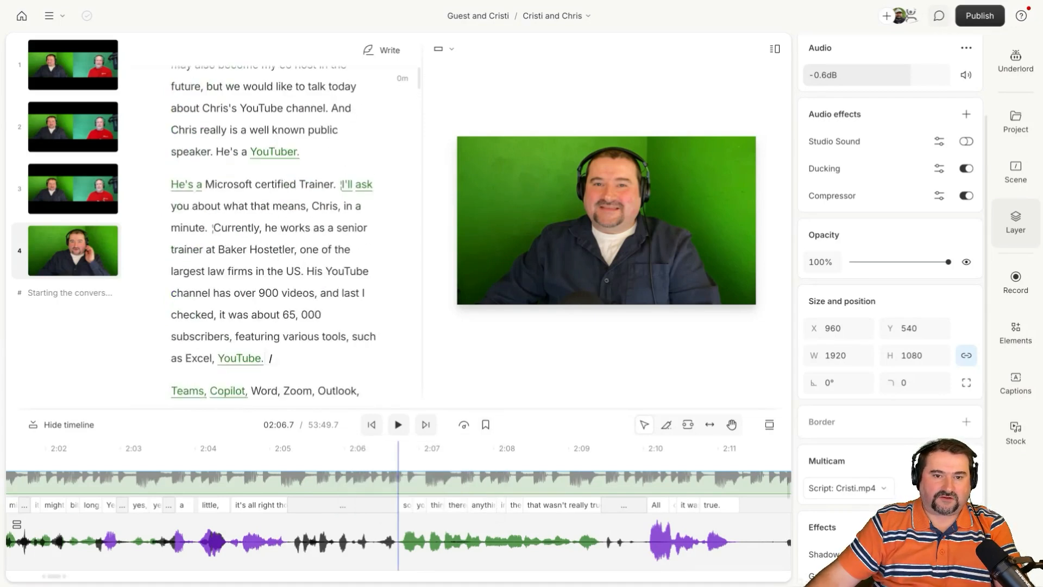
click(485, 424)
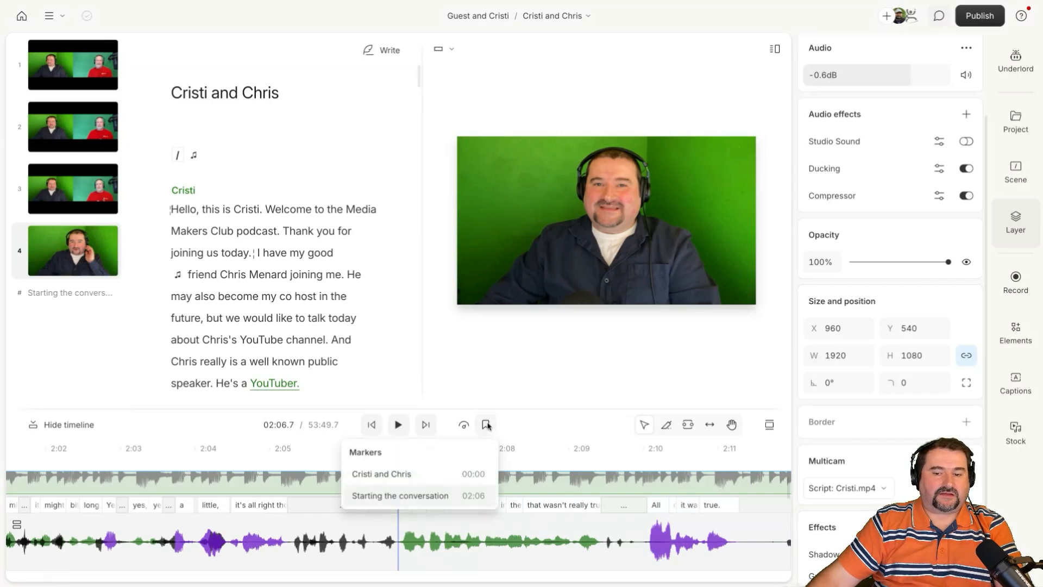
click(408, 502)
Open an empty line in the script after "For your training." and widen the script area
scroll(305, 264, down, 15)
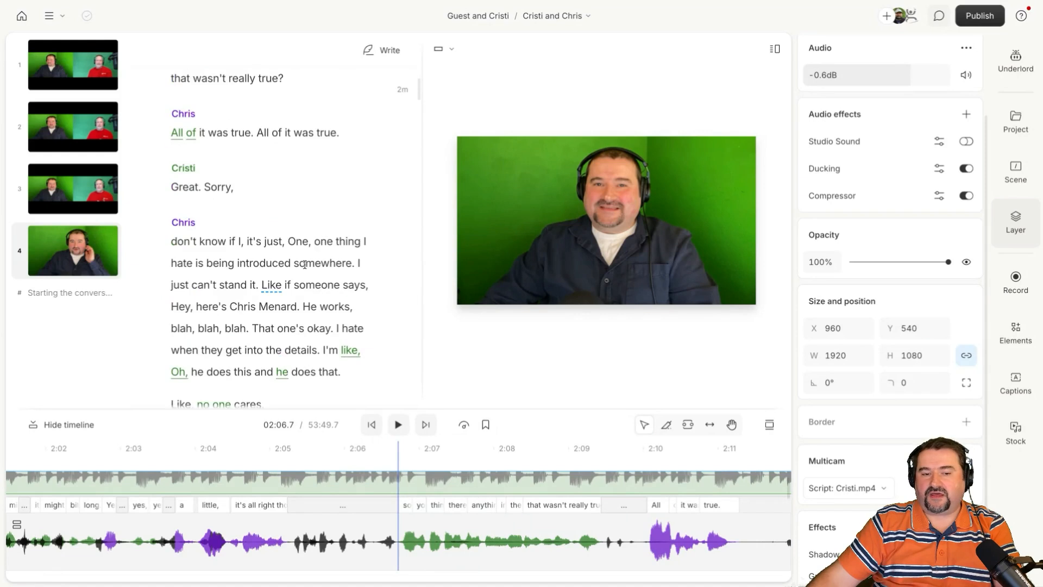
scroll(347, 215, down, 5)
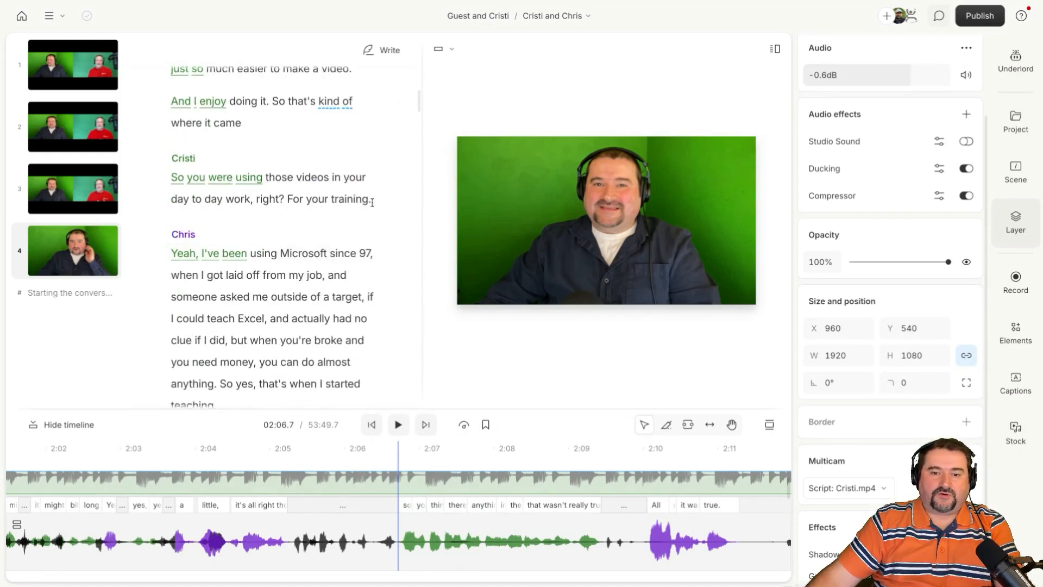
click(374, 201)
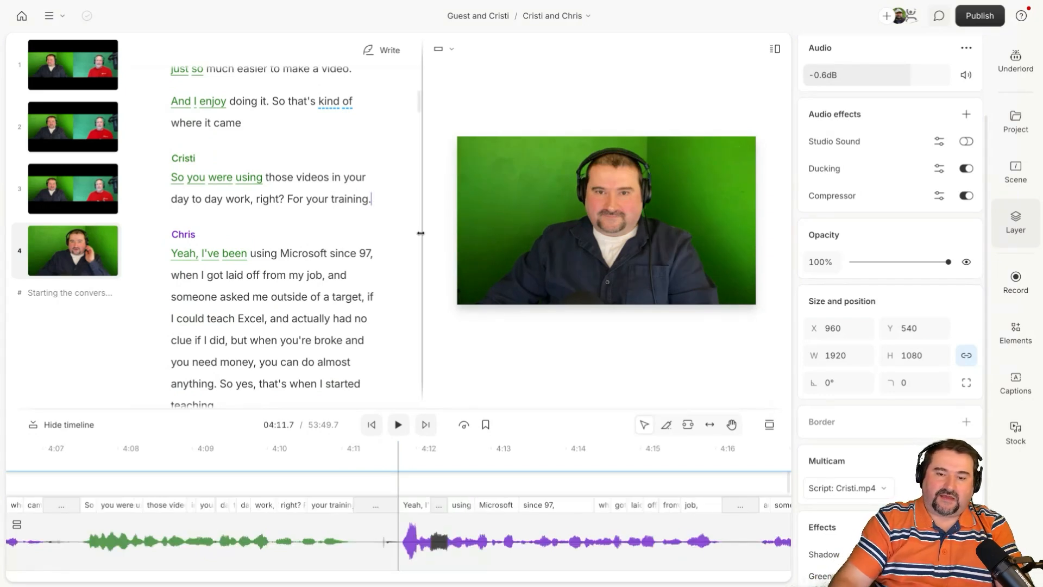
key(Return)
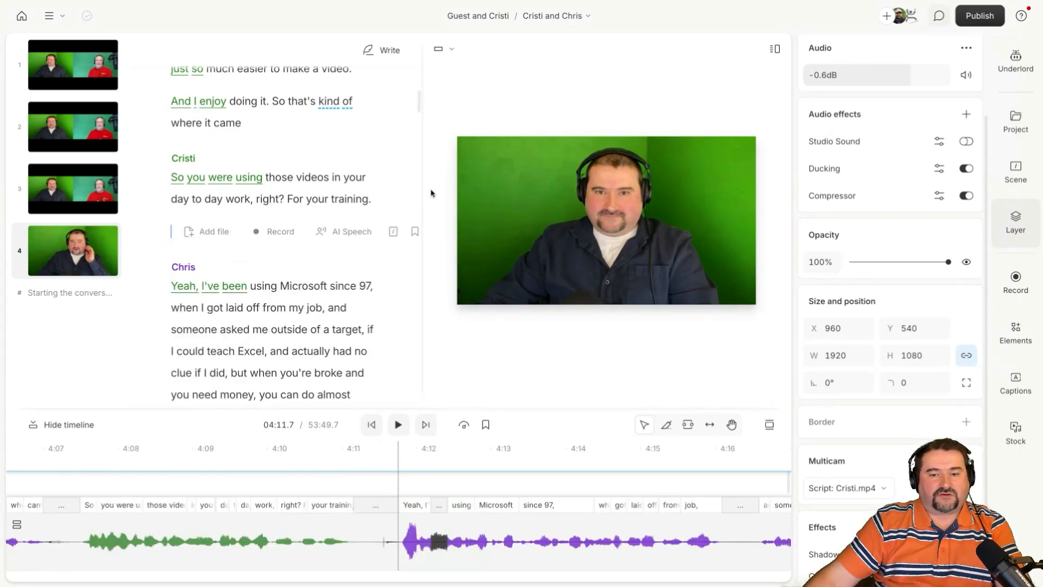
drag(423, 186, 482, 187)
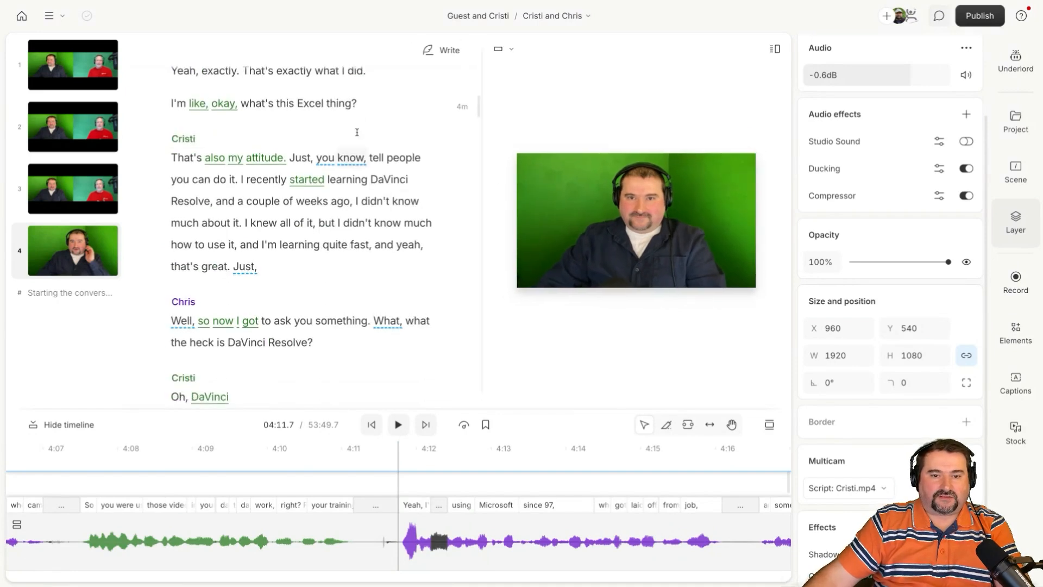
Insert a marker titled "This is the second marker" after the script line "what's this Excel thing?"
click(360, 101)
key(Return)
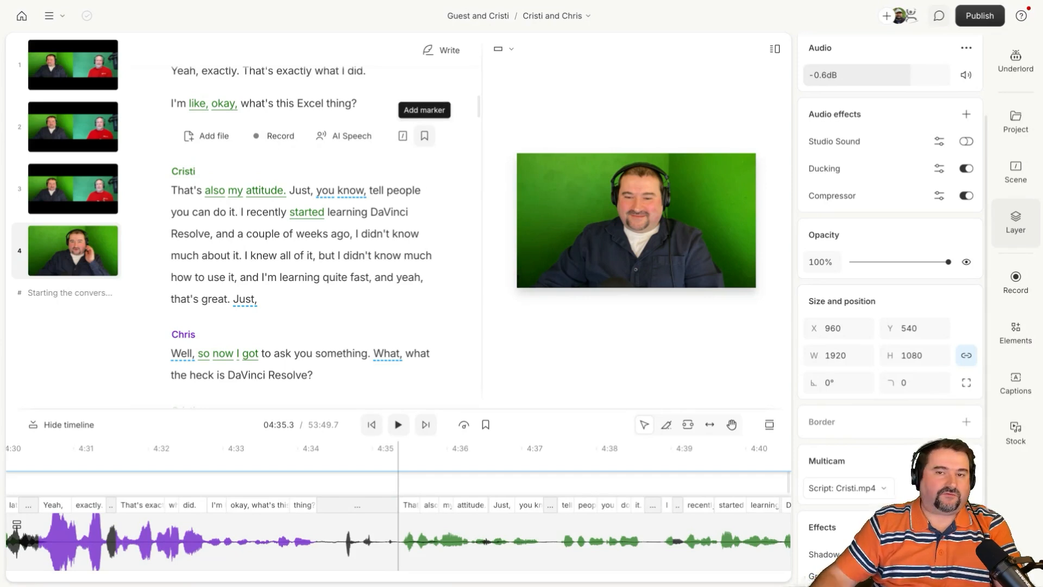
click(425, 136)
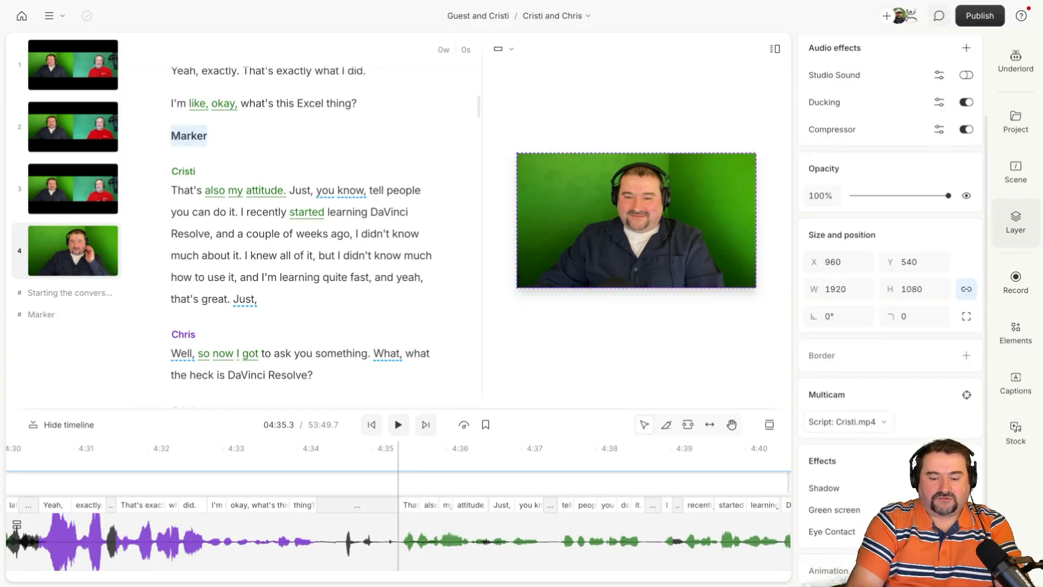
text(This is the second marker)
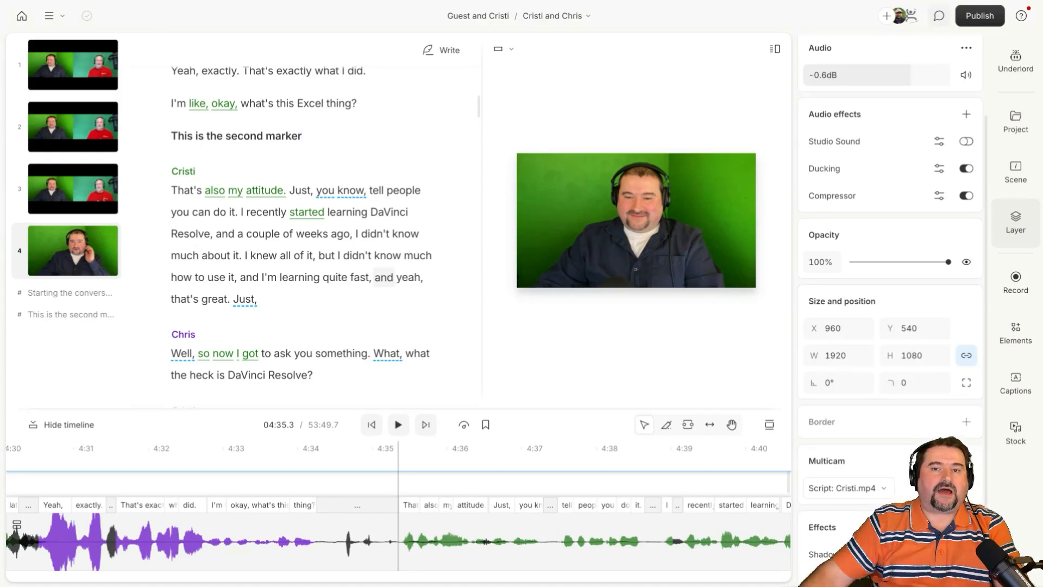
Generate AI chapters with the number left on Auto and add the suggested chapters to the script
click(1009, 72)
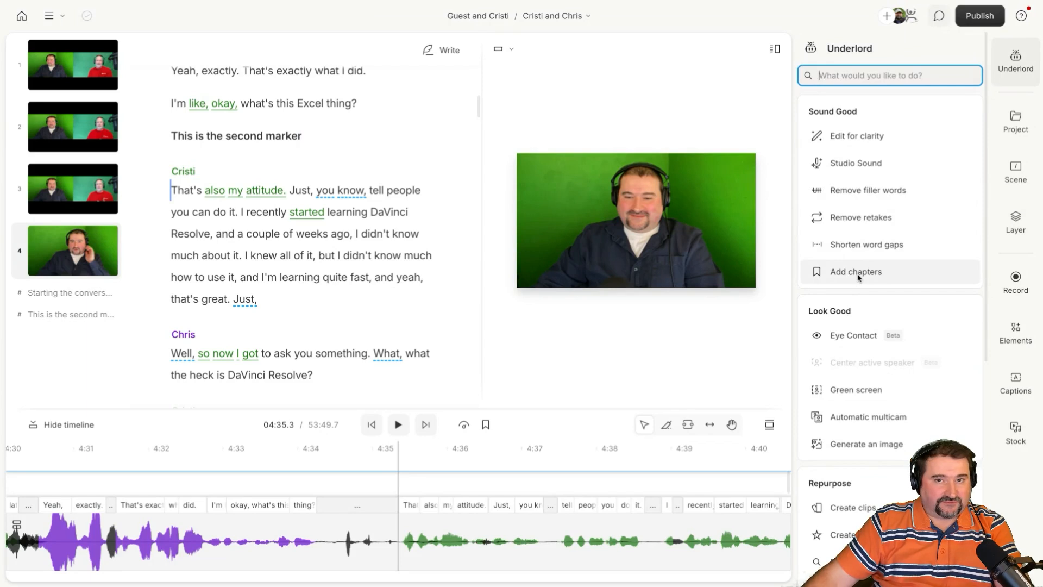
mouse_move(857, 277)
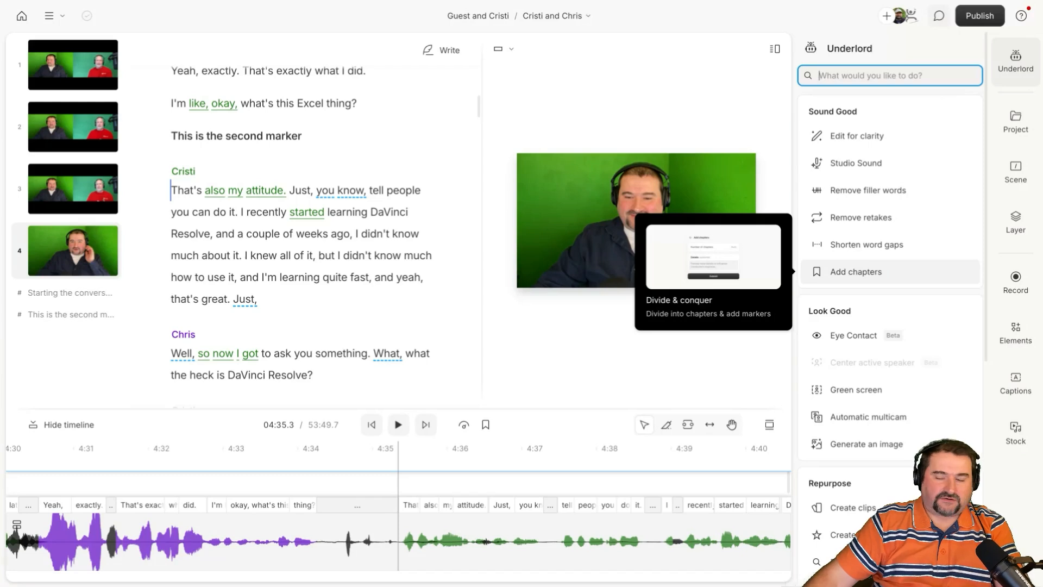
click(857, 272)
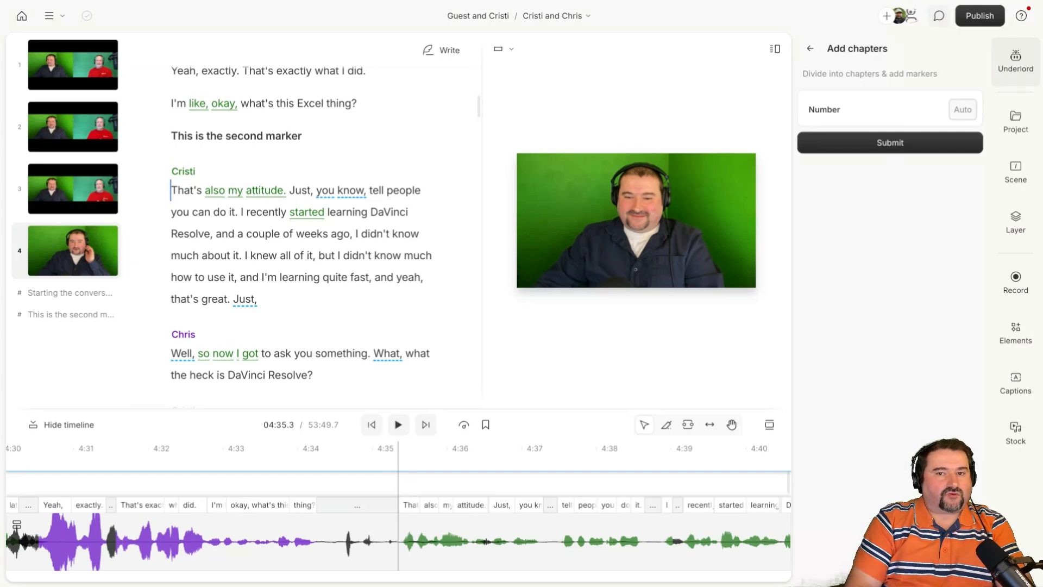
click(962, 110)
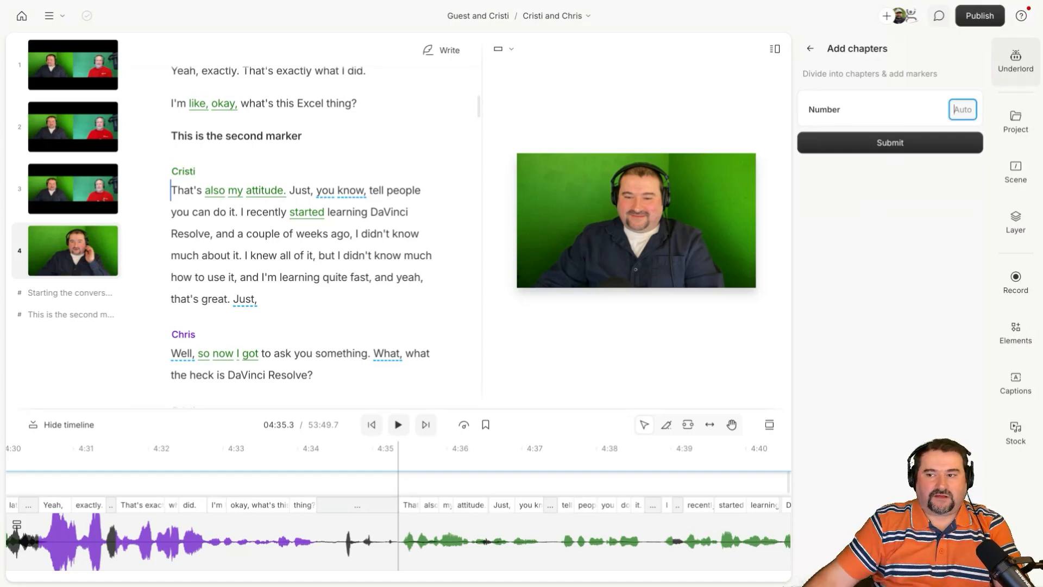
click(904, 152)
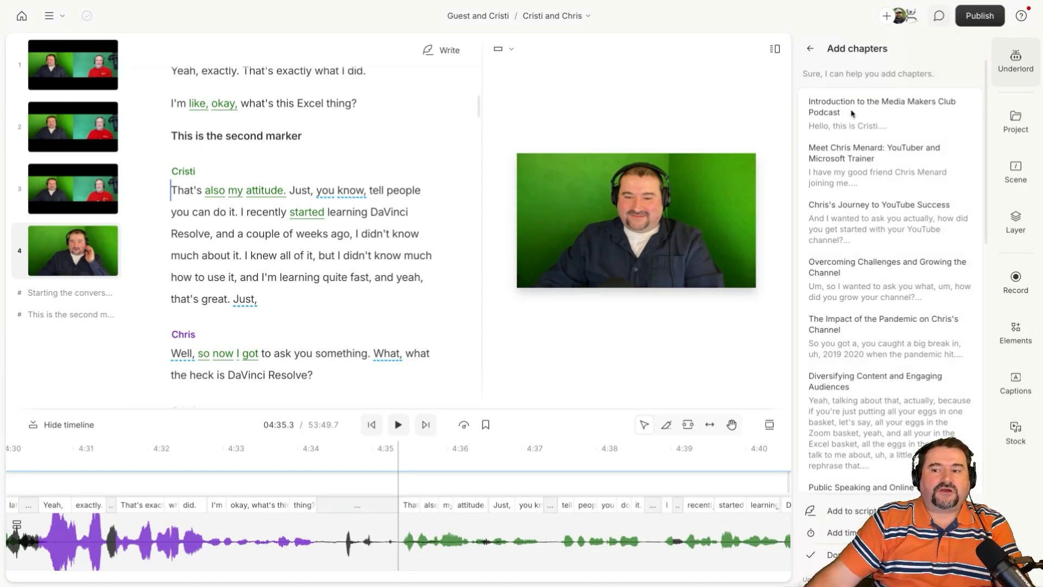
scroll(852, 113, down, 10)
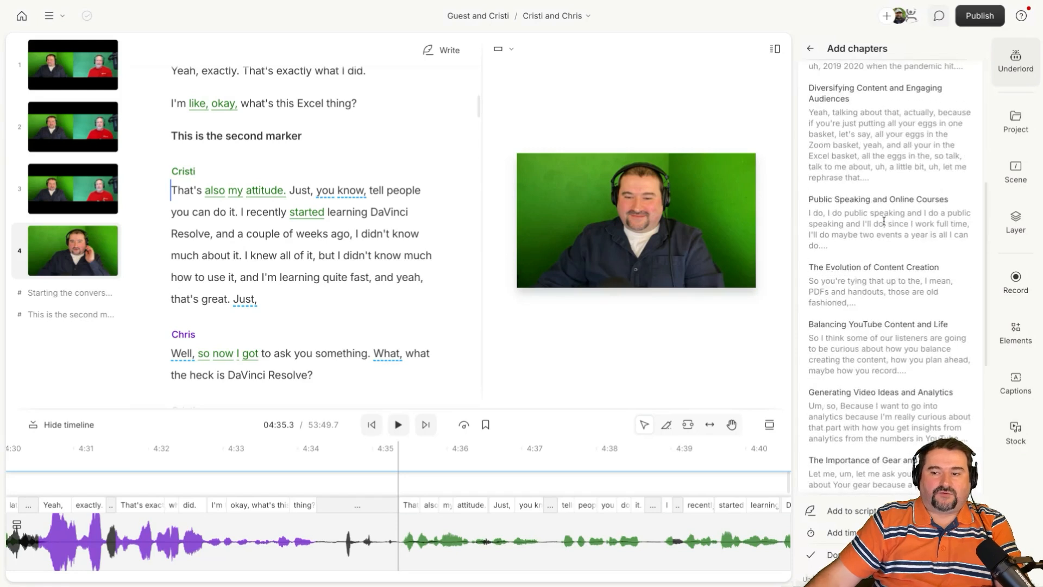
click(860, 512)
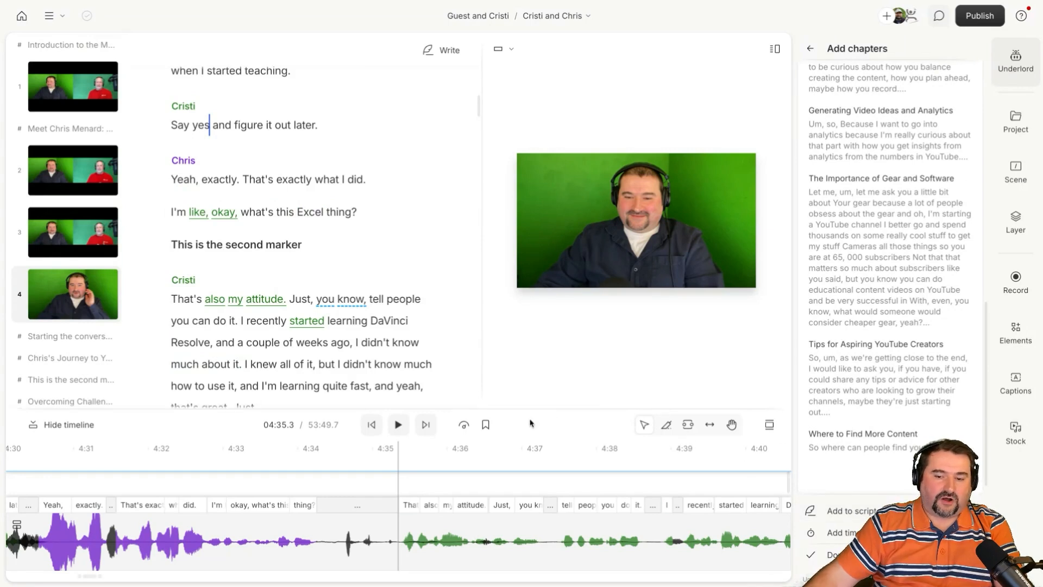
Go to the "Public Speaking and Online Courses" marker and move it above the paragraph starting "So, um, Is there any other event"
click(485, 425)
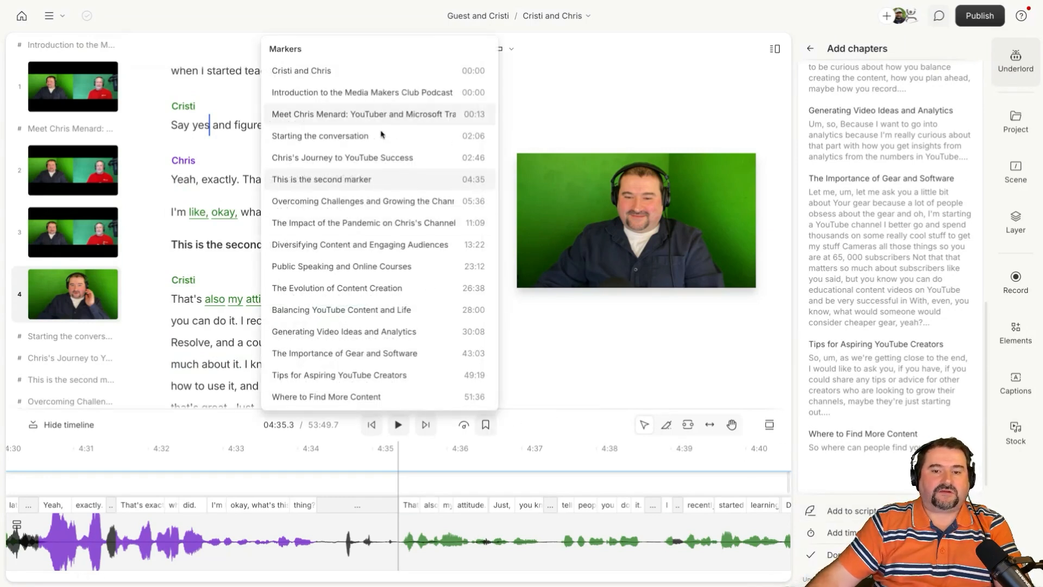
click(364, 267)
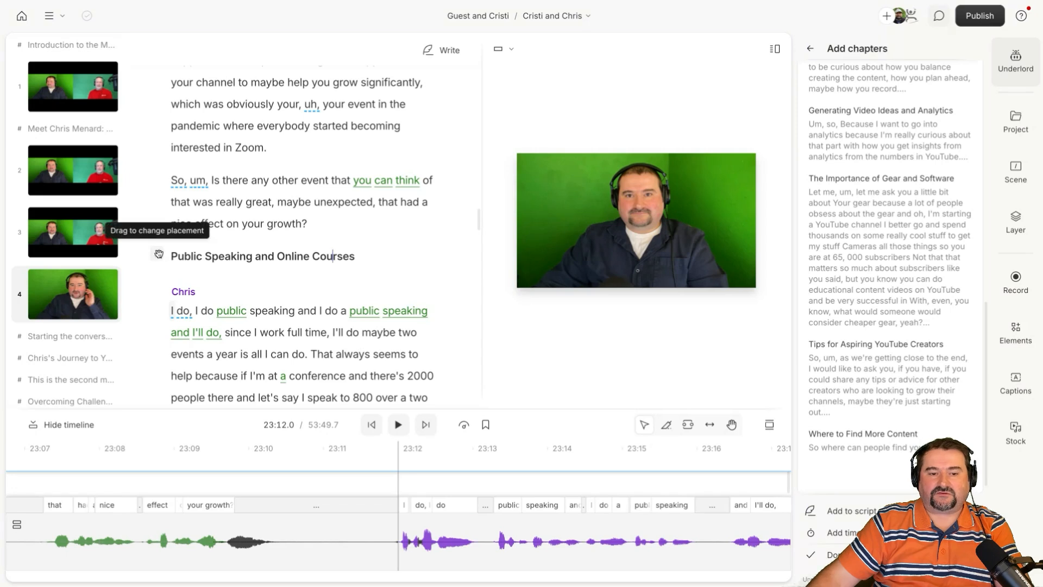
drag(159, 254, 165, 181)
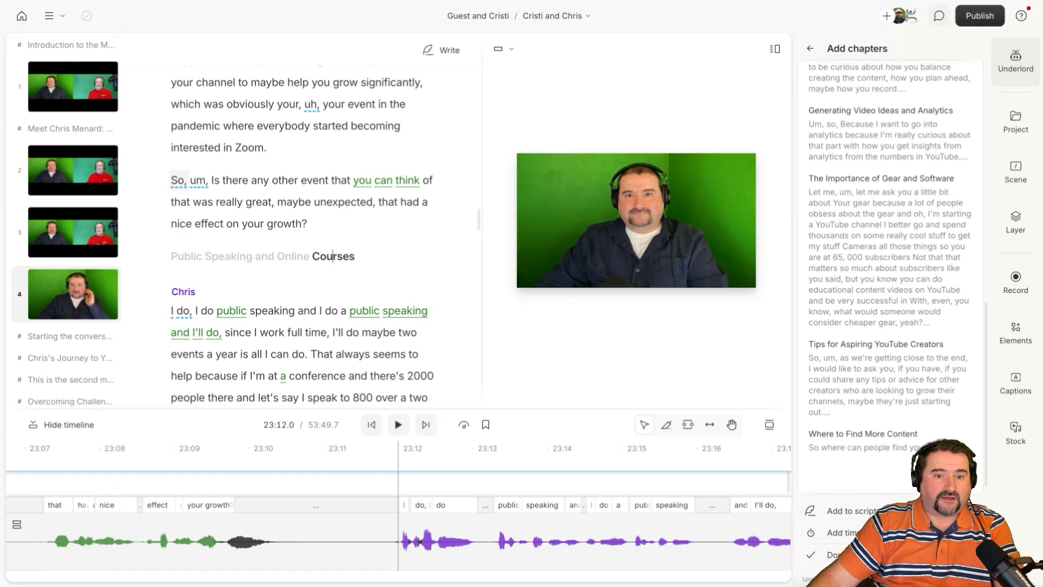
drag(166, 180, 165, 180)
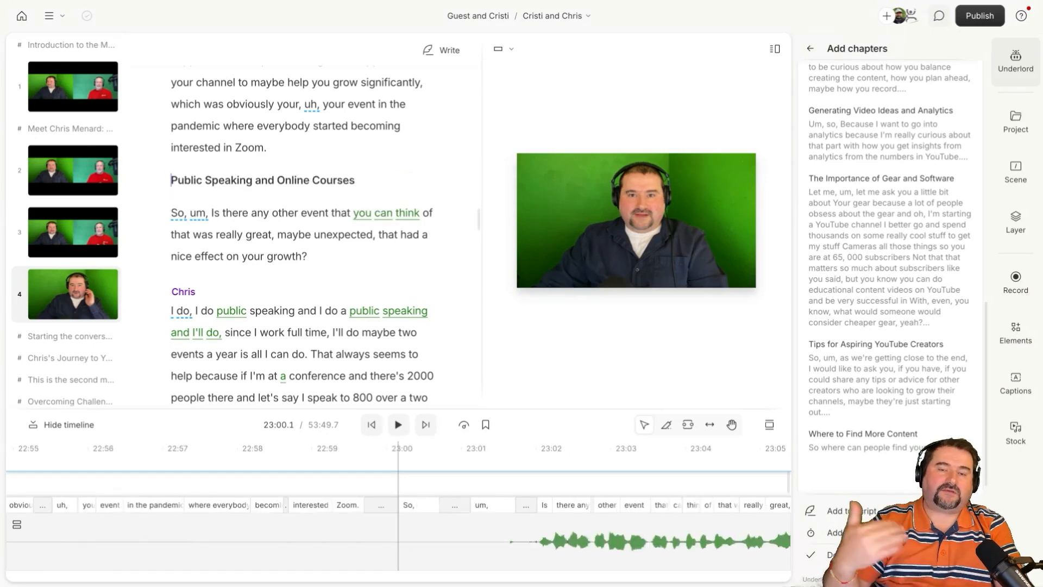